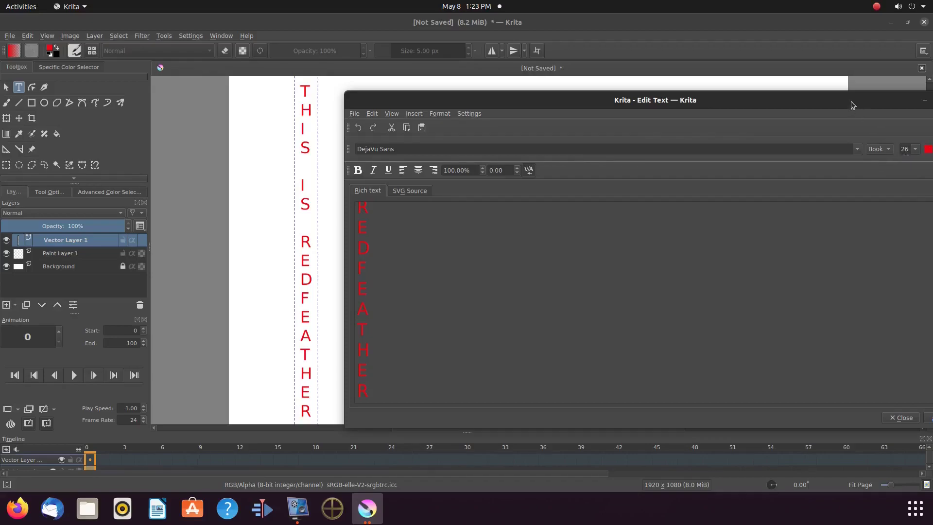
Shift the Edit Text dialog slightly left beside the red vertical THIS IS REDFEATHER text.
drag(847, 100, 825, 96)
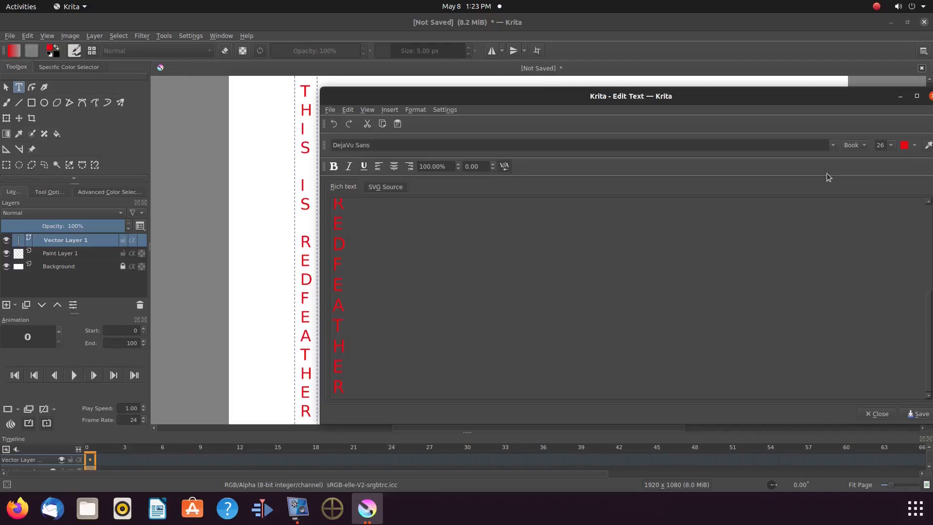
Close the text editor, nudge the column left, and widen the letters slightly with Transform.
click(812, 419)
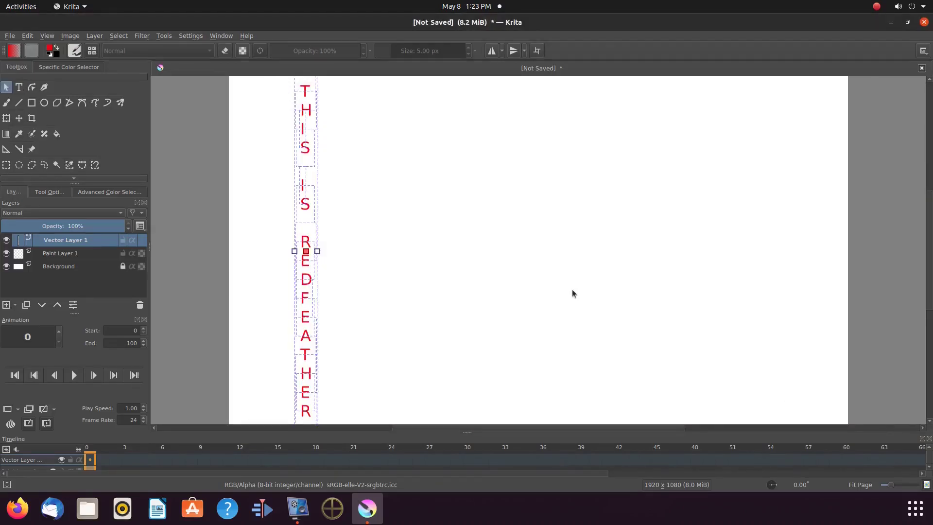
drag(306, 252, 294, 250)
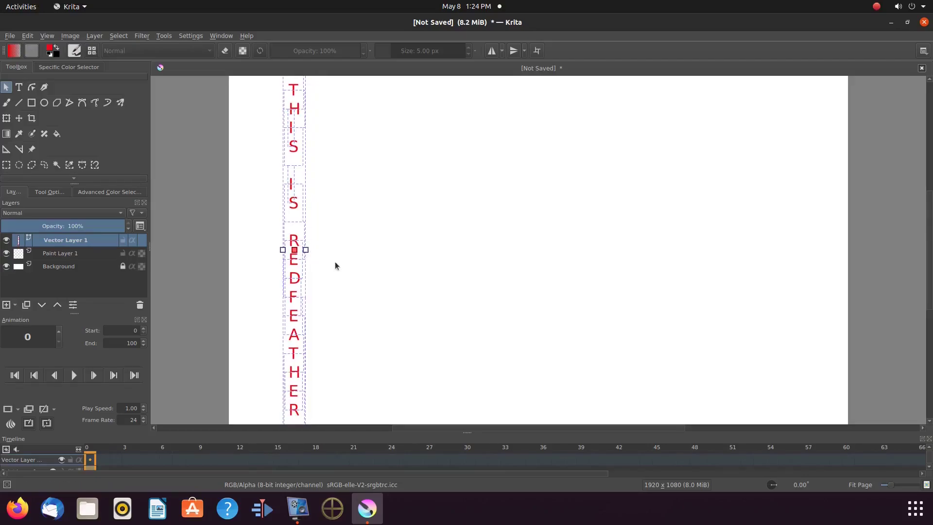
click(6, 119)
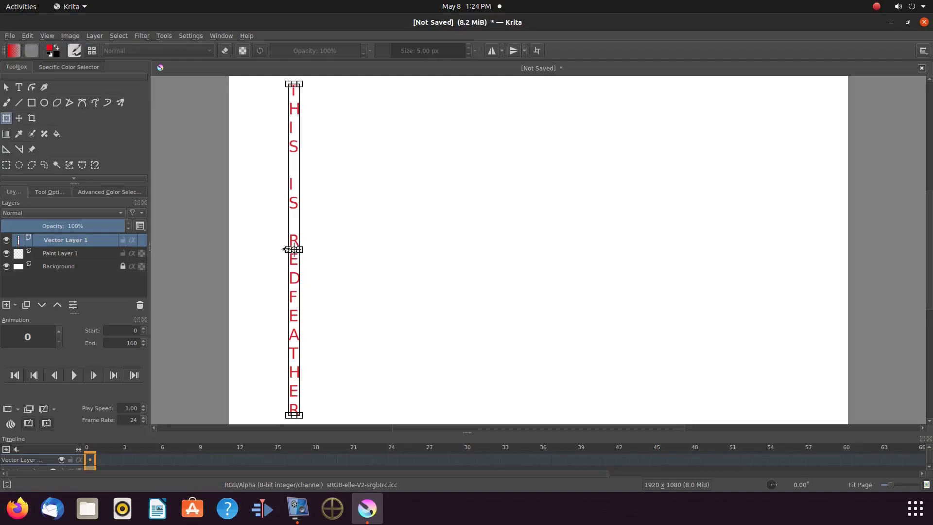
drag(286, 249, 277, 249)
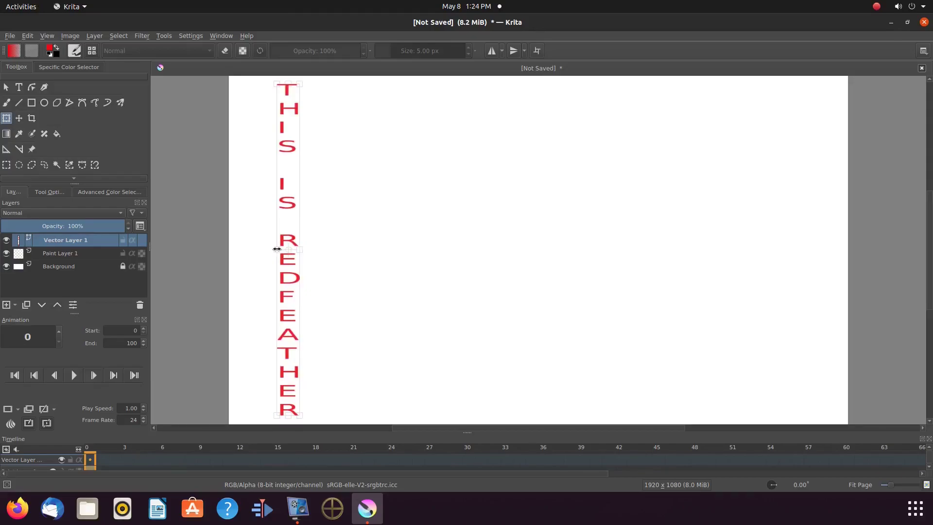
drag(277, 249, 282, 247)
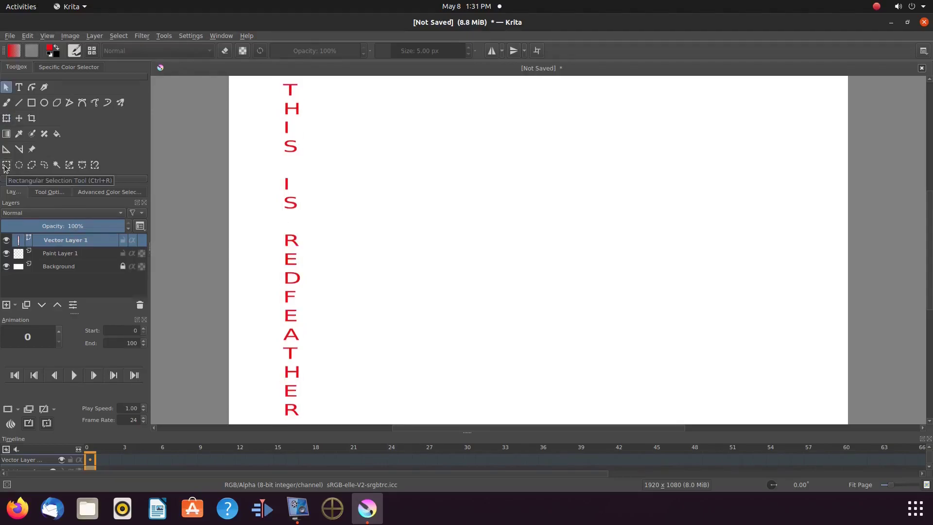
Merge Vector Layer 1 down into Paint Layer 1.
mouse_move(62, 240)
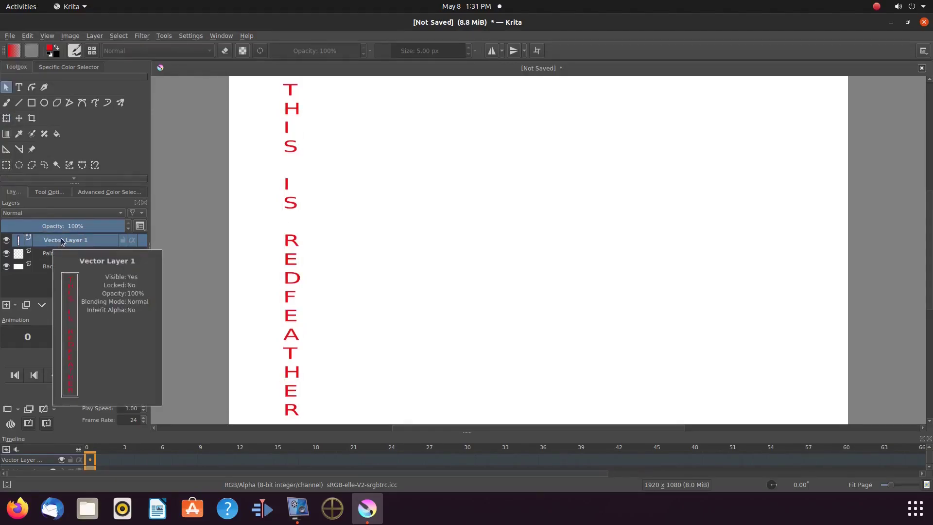
right_click(61, 240)
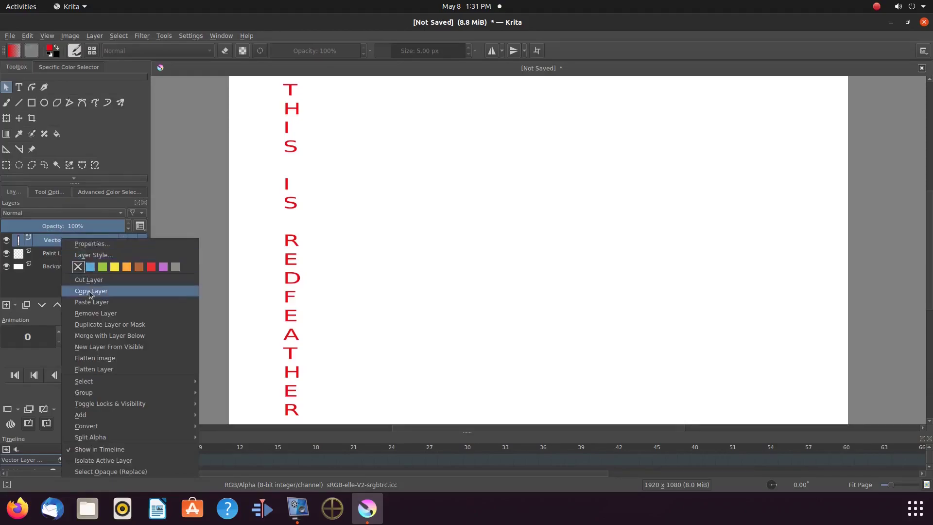
click(92, 336)
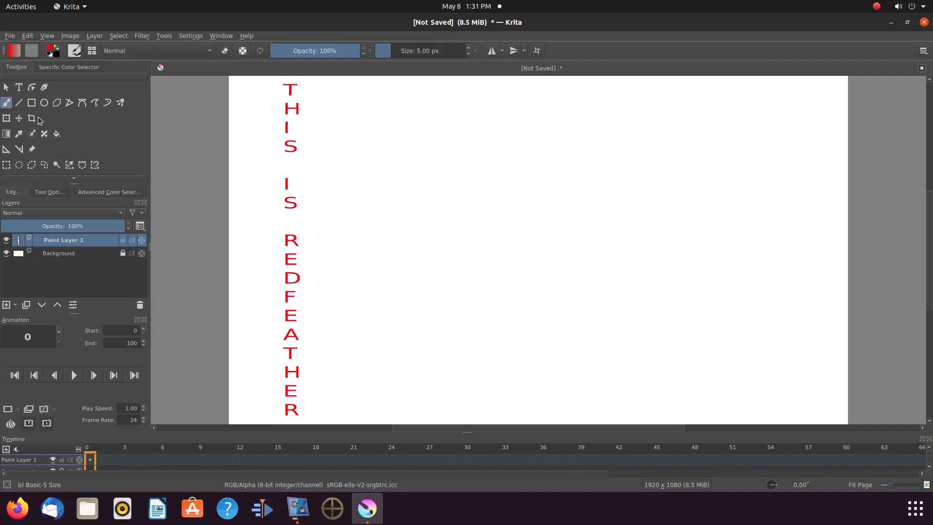
Select the letter I in THIS with a rectangular selection, ready to move.
click(7, 165)
drag(281, 121, 296, 135)
click(19, 118)
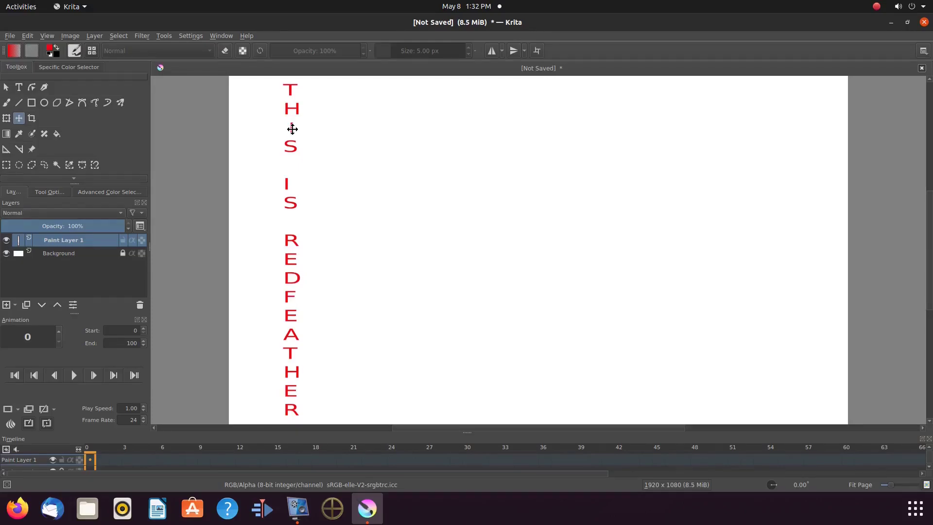
Select the I in IS, move it into line with the column, then deselect.
click(6, 165)
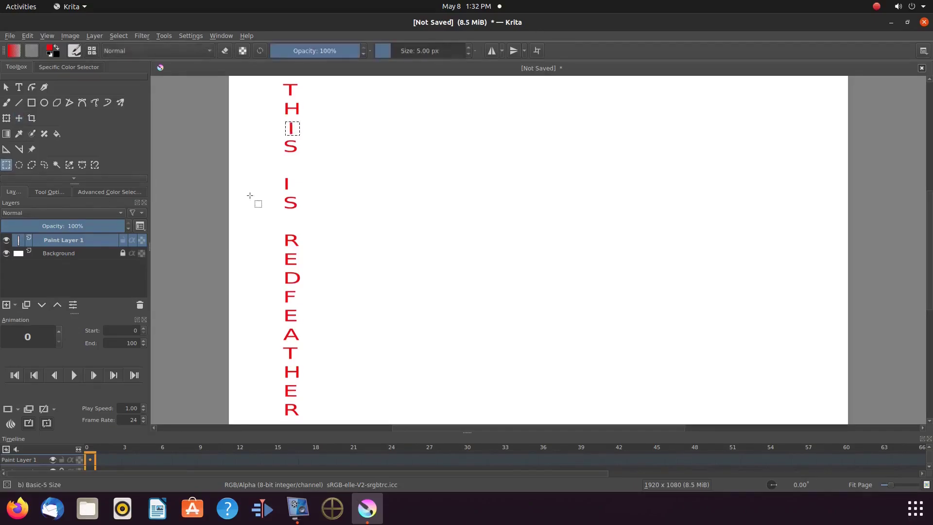
drag(279, 176, 292, 192)
click(19, 118)
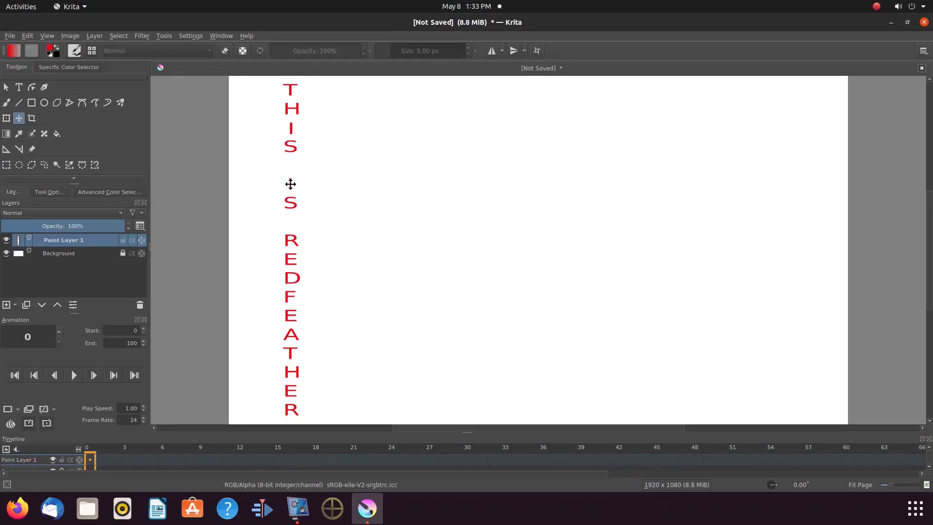
click(290, 184)
click(117, 36)
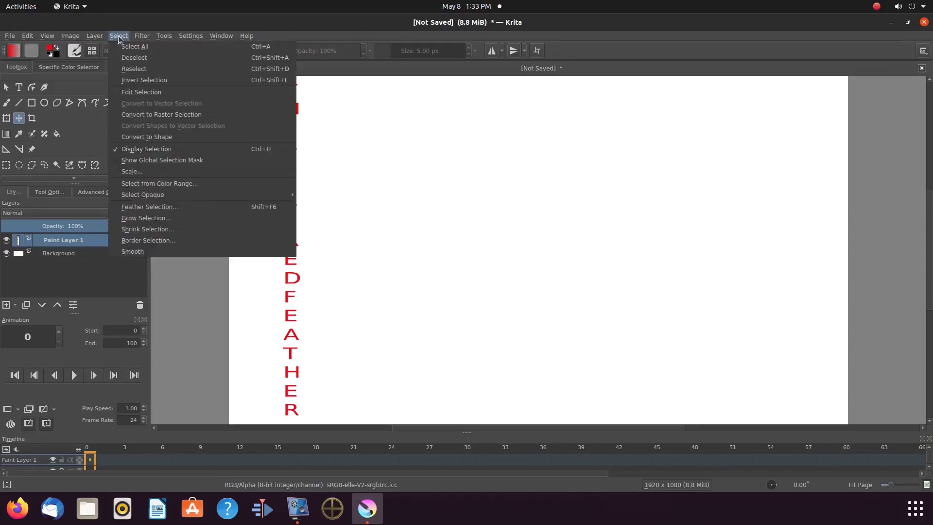
click(129, 58)
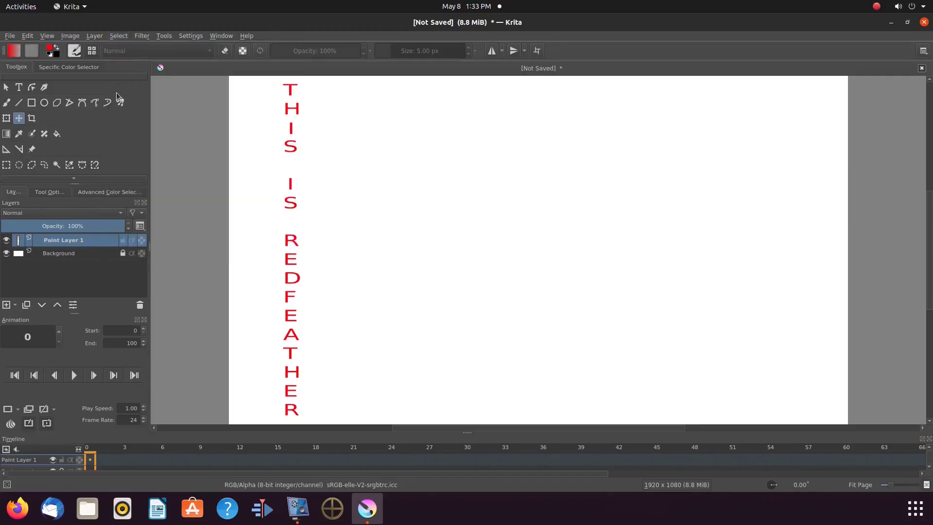
Give the freehand brush a Text brush tip and test its sample phrase on the scratchpad.
click(7, 103)
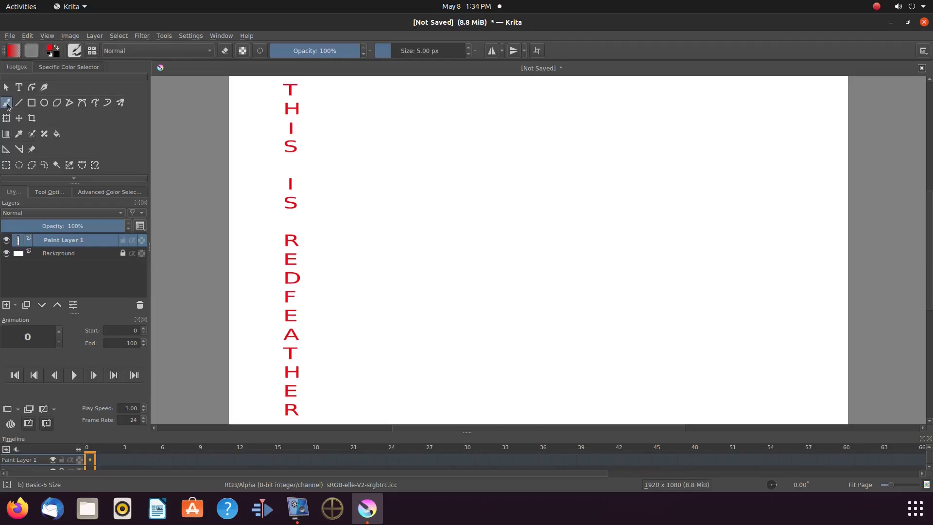
click(74, 51)
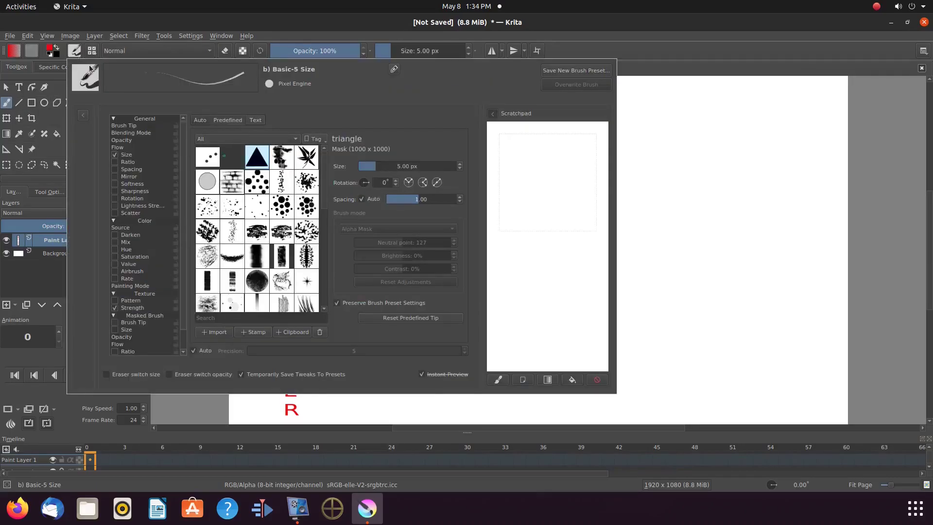
click(256, 121)
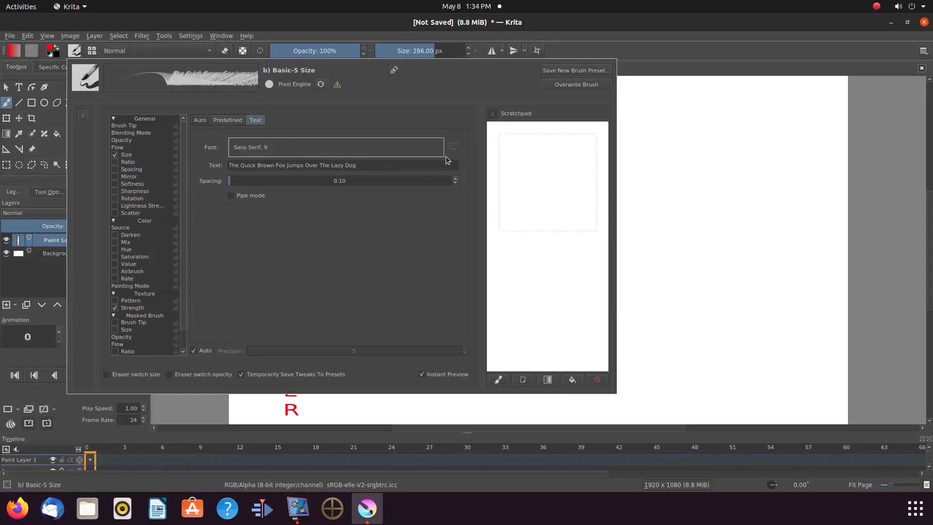
click(544, 146)
click(453, 151)
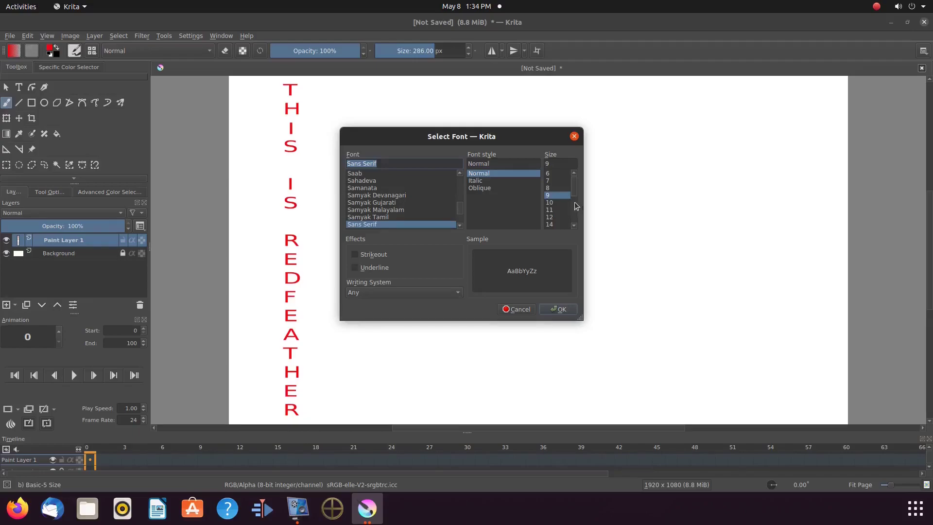
Set the text brush font to Sans Serif size 36 and confirm.
scroll(574, 196, down, 2)
scroll(574, 196, down, 1)
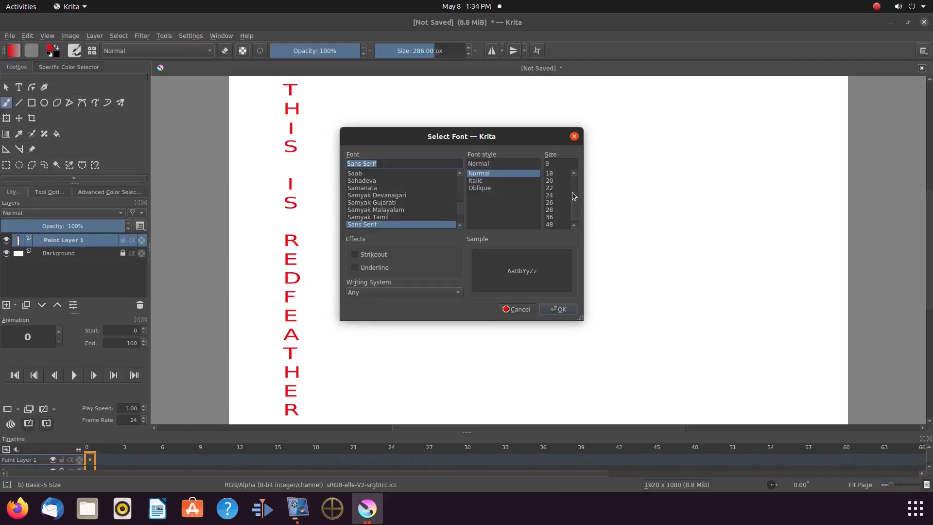
click(552, 217)
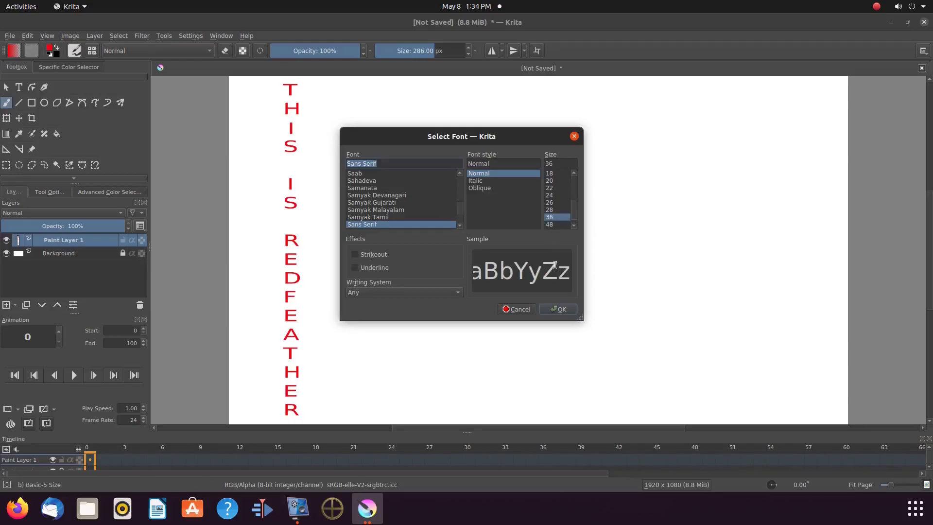
click(559, 310)
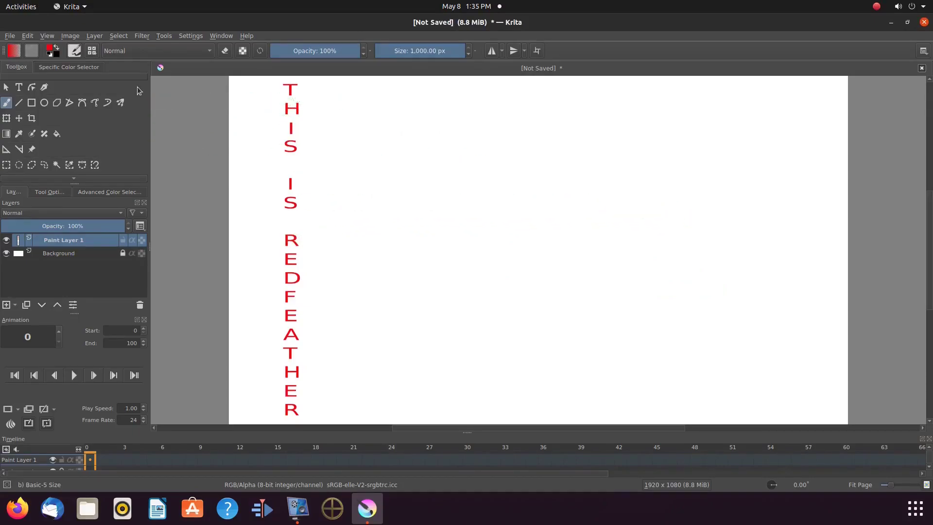
Replace the brush's sample phrase with 'THIS IS REDFEATHER' and test it on the scratchpad.
click(73, 51)
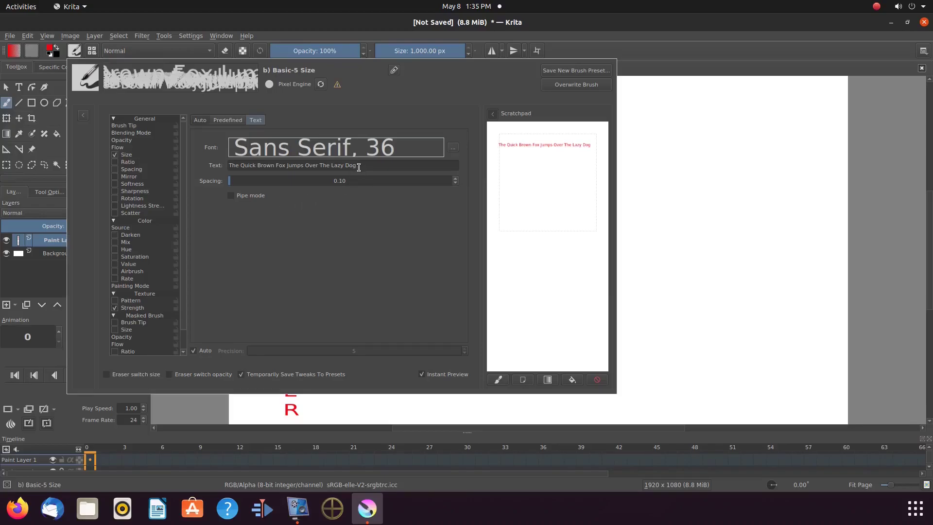
drag(359, 168, 227, 166)
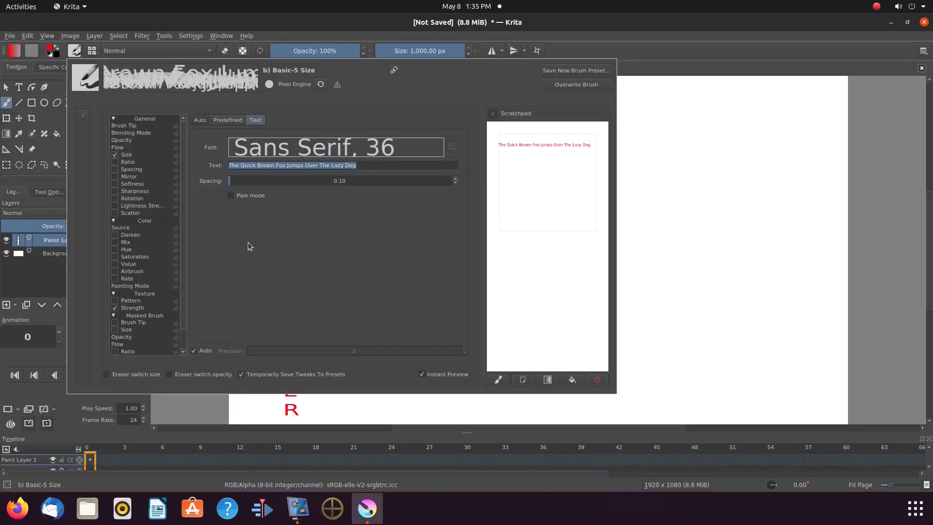
text(T)
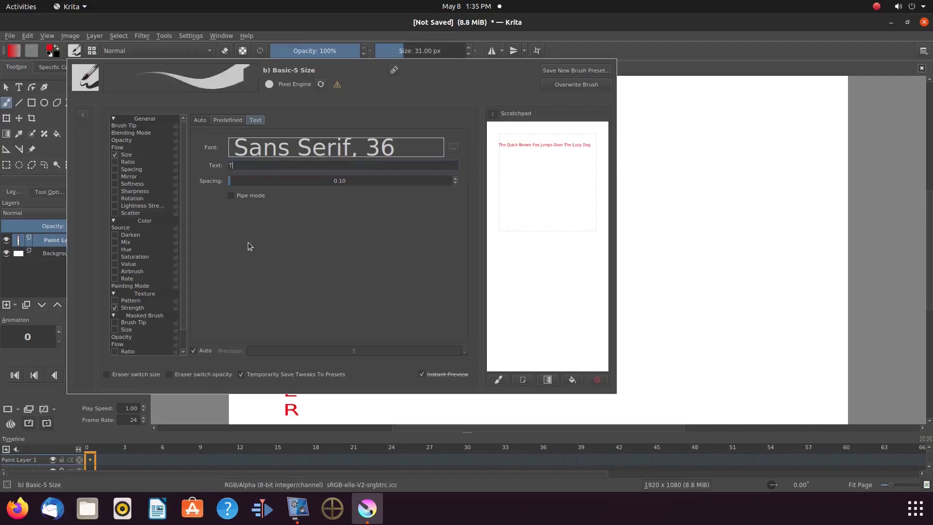
text(H)
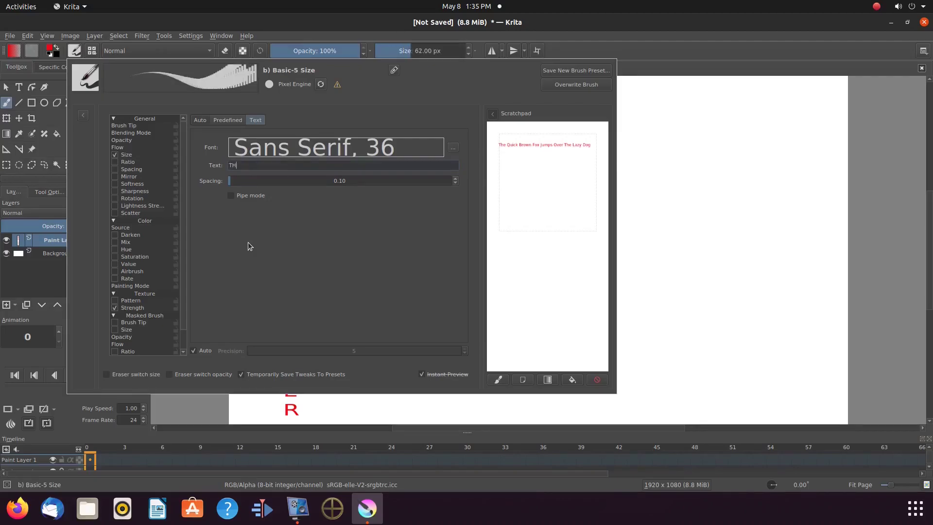
text(IS IS REDFEATHER)
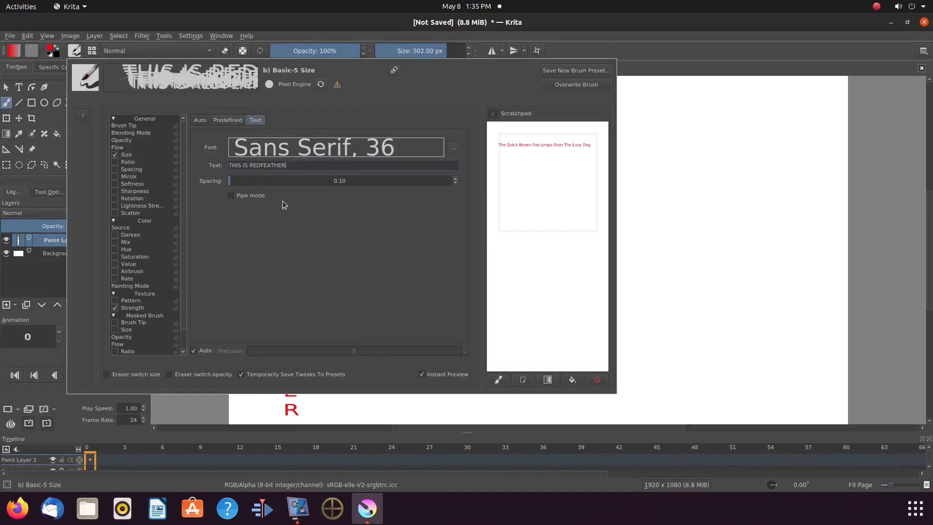
click(488, 203)
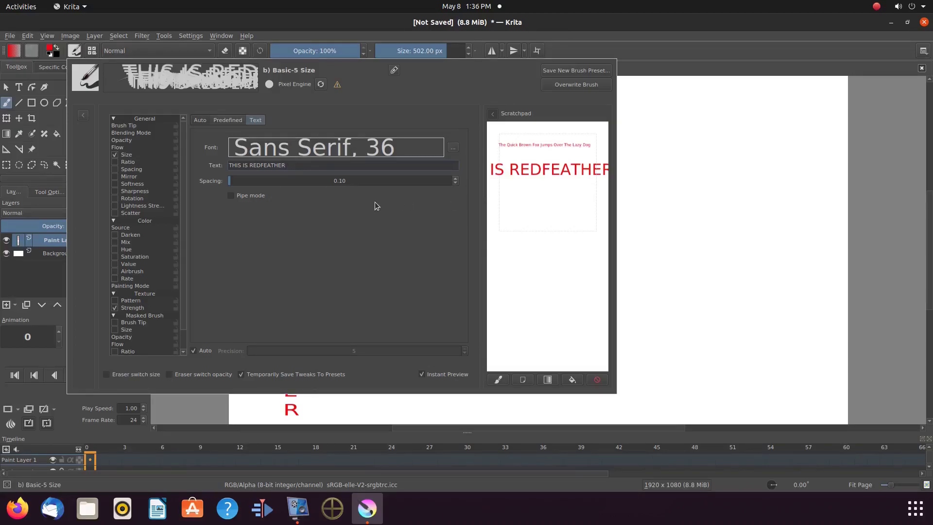
Turn on pipe mode, lower letter spacing to 0.95, and close the brush editor.
click(231, 195)
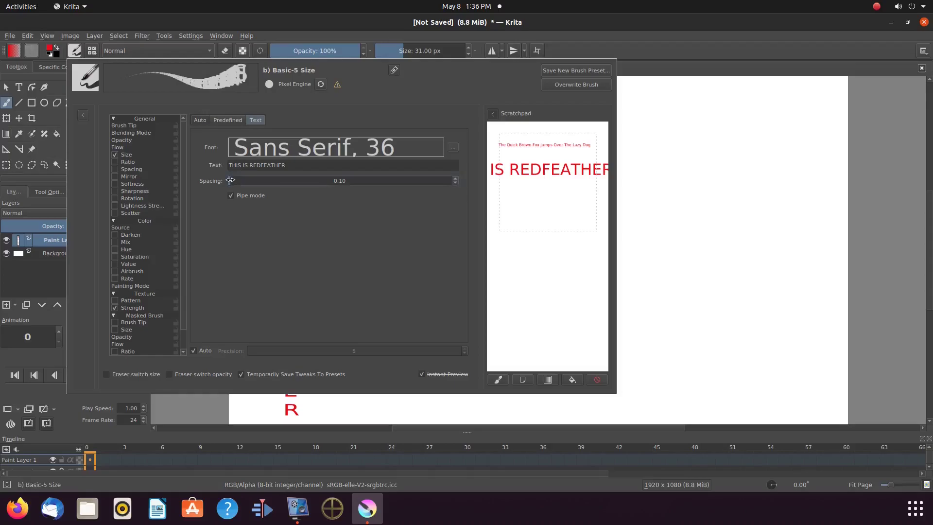
drag(230, 180, 251, 180)
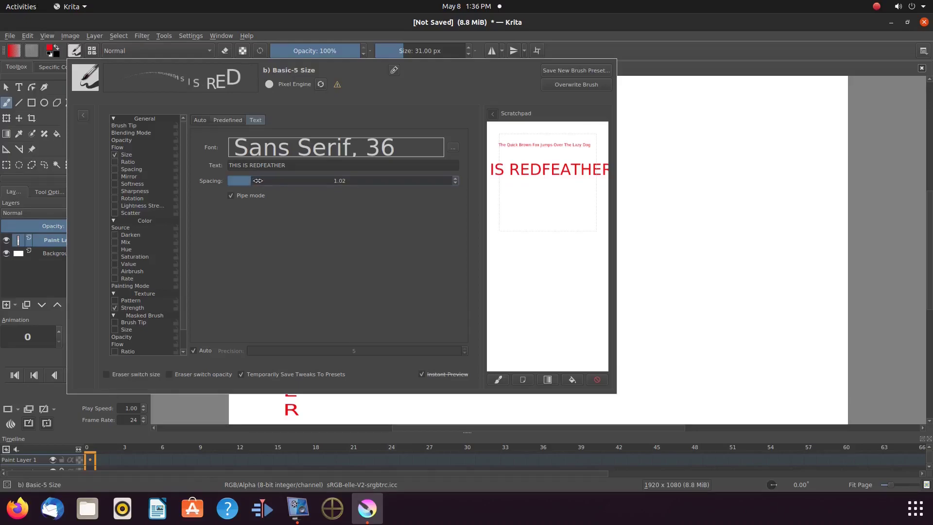
click(456, 184)
click(456, 184)
click(456, 183)
click(456, 184)
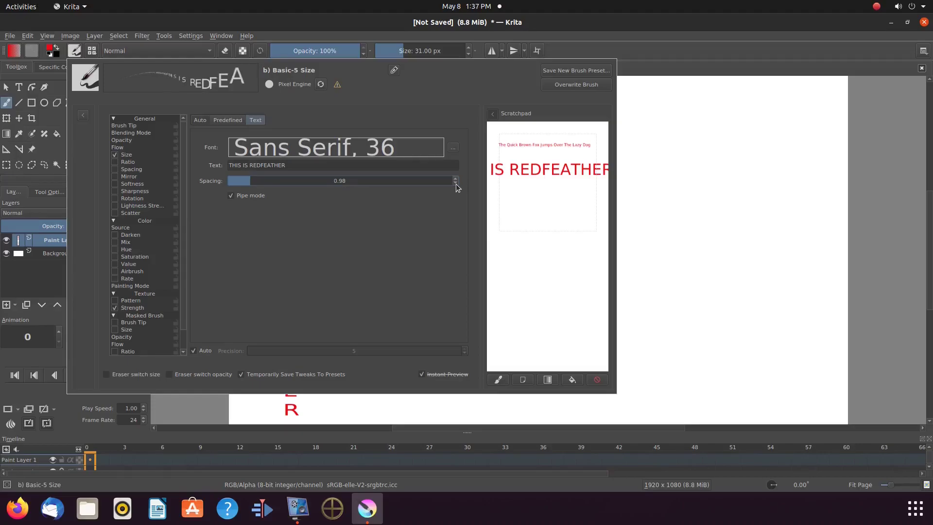
click(455, 184)
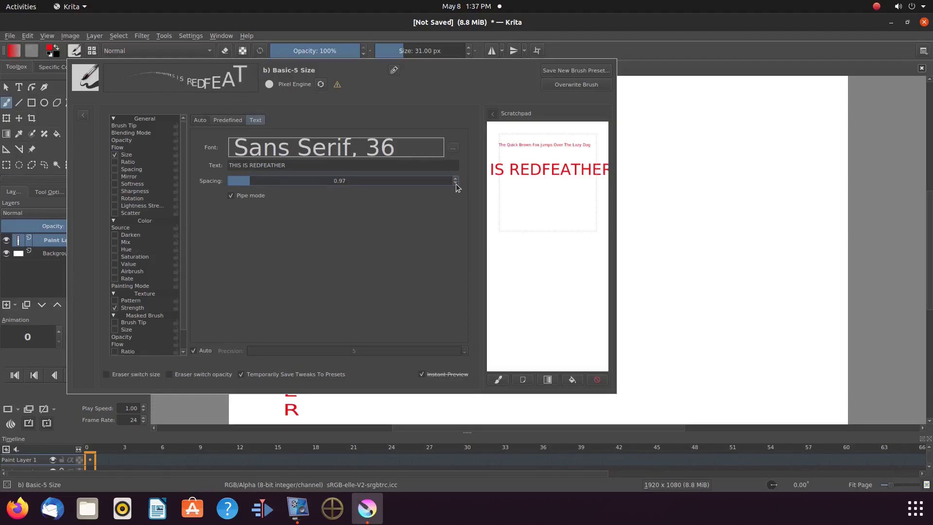
click(456, 184)
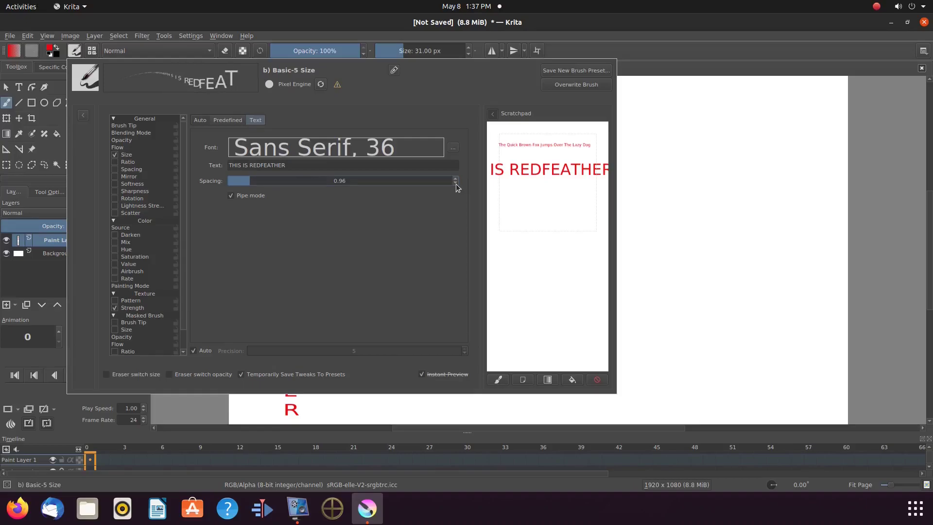
click(456, 183)
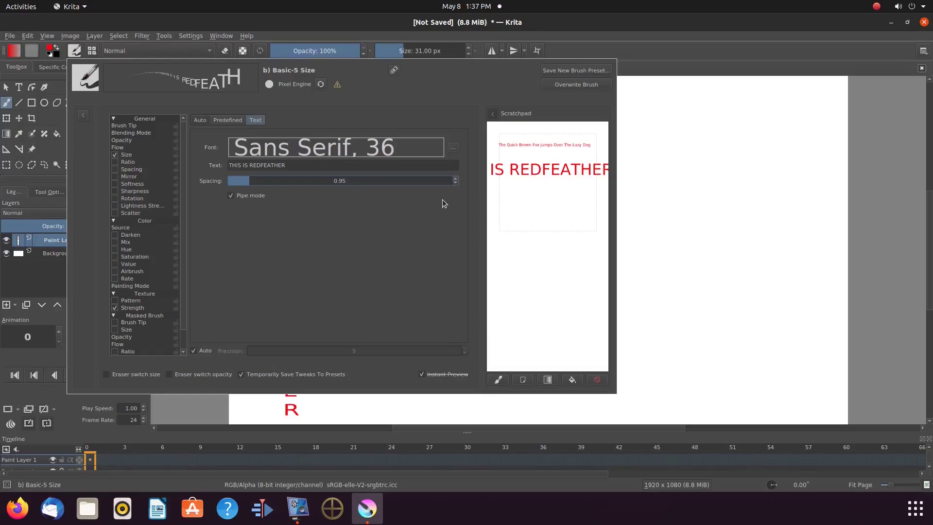
click(48, 290)
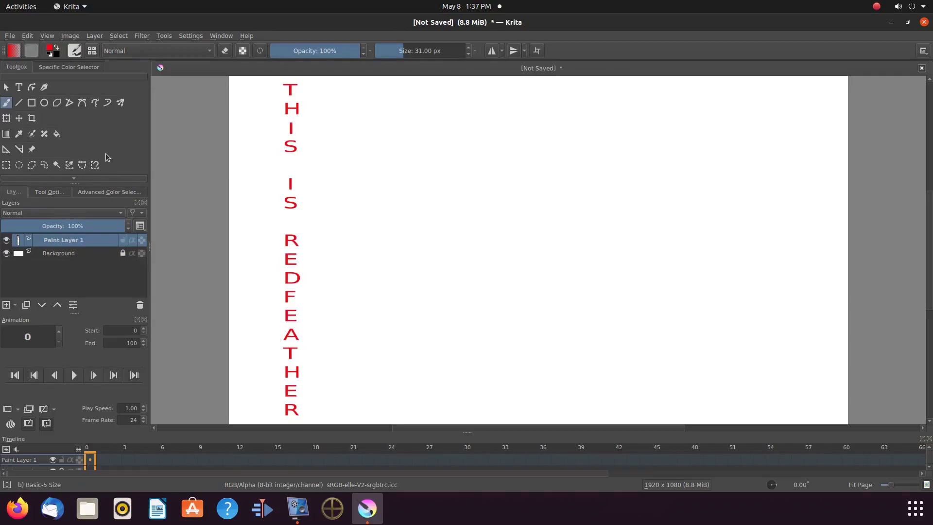
Stamp a second vertical text column mid-canvas by drawing a straight top-to-bottom line.
click(19, 103)
click(42, 192)
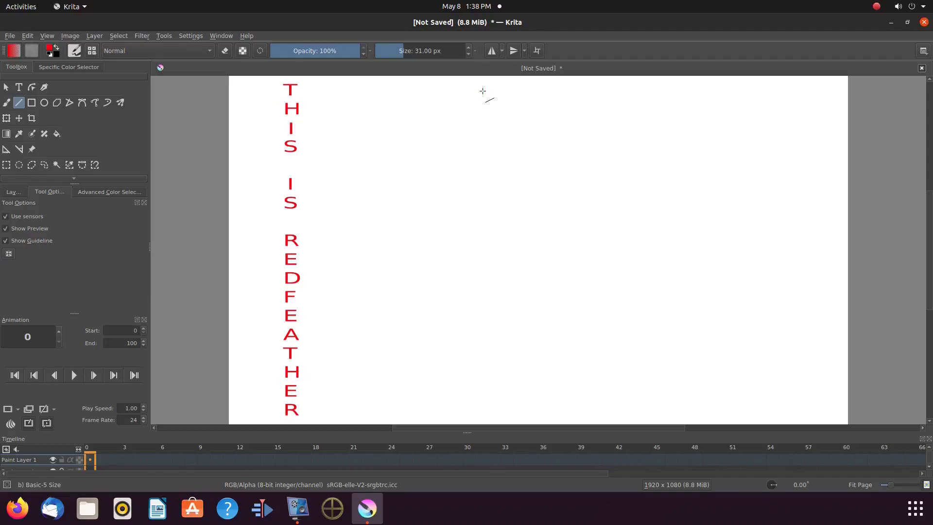
drag(483, 91, 487, 394)
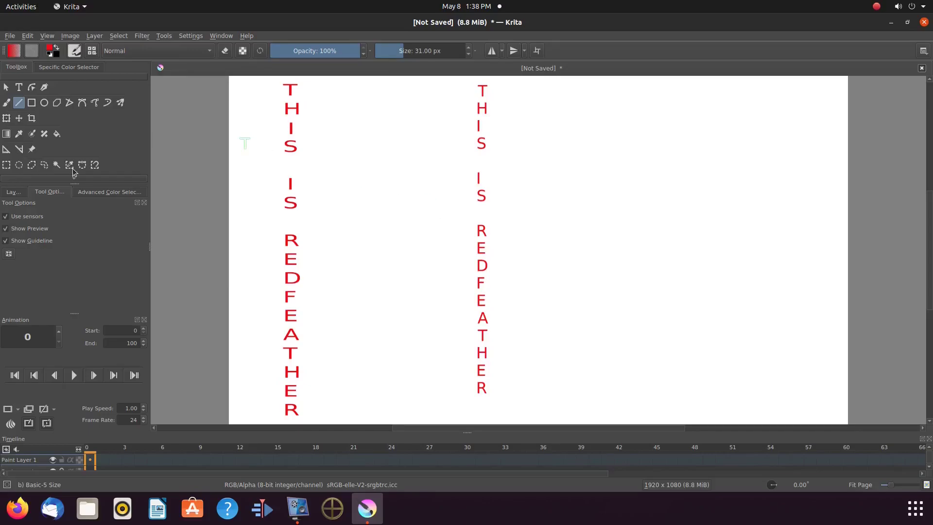
click(14, 192)
Select the misaligned I of THIS in the second column and shift it into line.
click(6, 165)
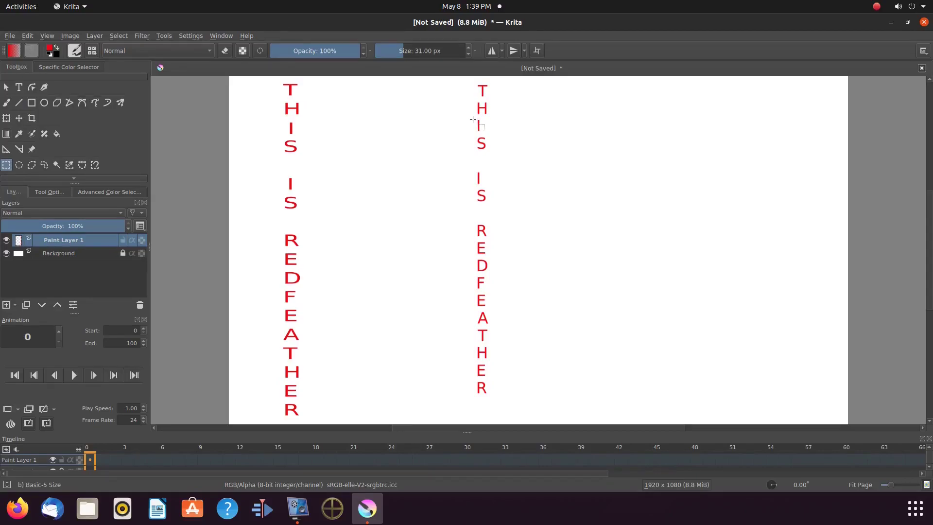
drag(473, 118, 486, 135)
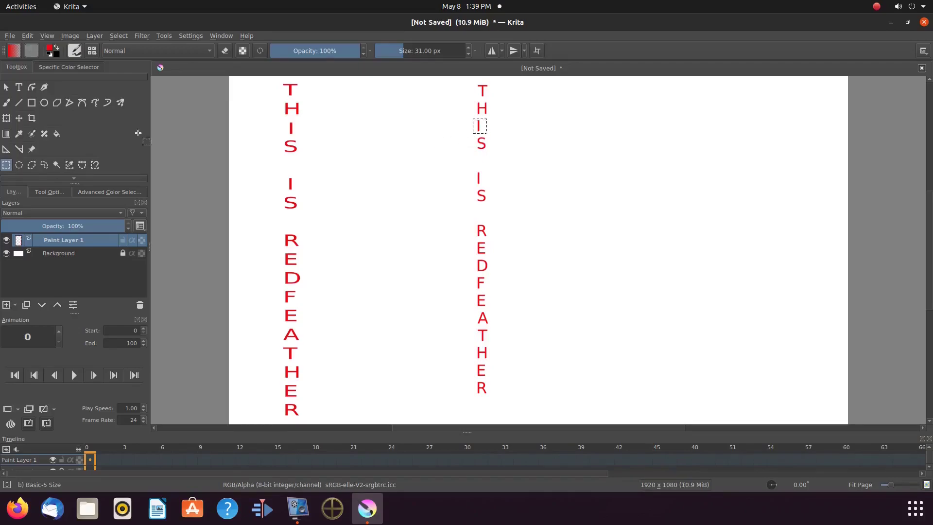
click(18, 118)
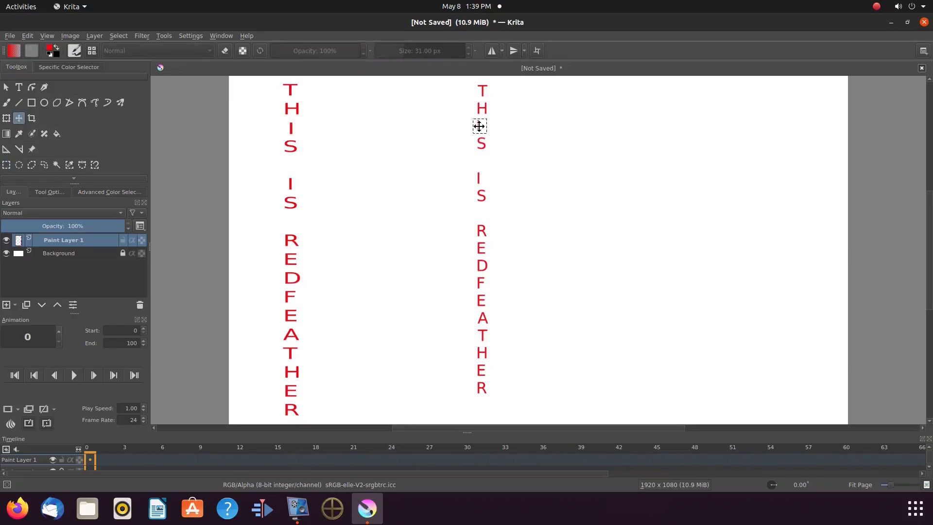
drag(479, 126, 482, 126)
Select the I of IS in the second column and move it into line.
key(ctrl+r)
mouse_move(471, 166)
mouse_down()
mouse_move(484, 187)
mouse_move(481, 177)
mouse_up()
key(t)
click(11, 103)
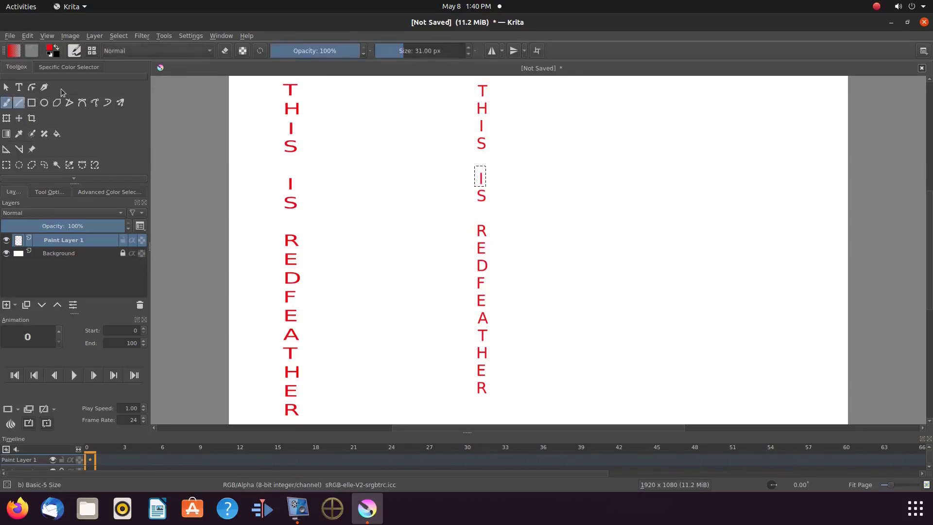
Switch the brush tip from Text back to the plain round Auto tip.
click(74, 51)
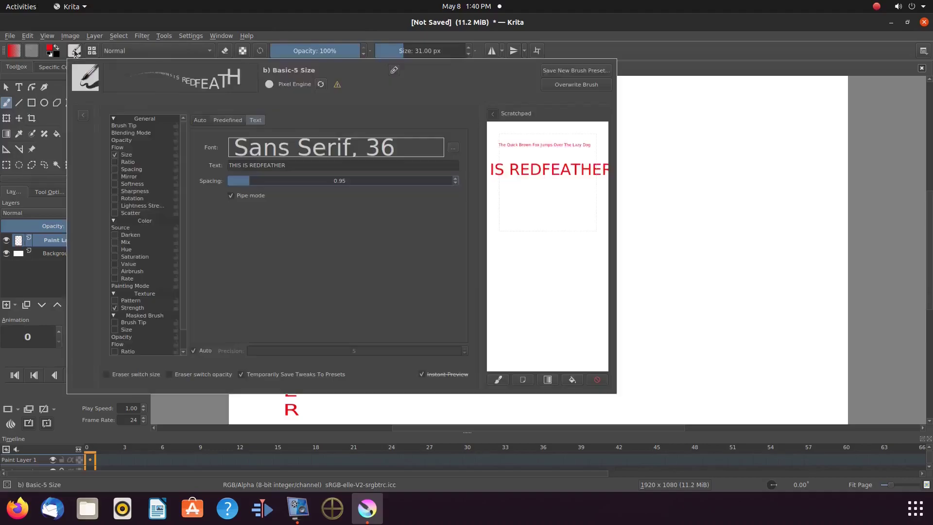
click(201, 121)
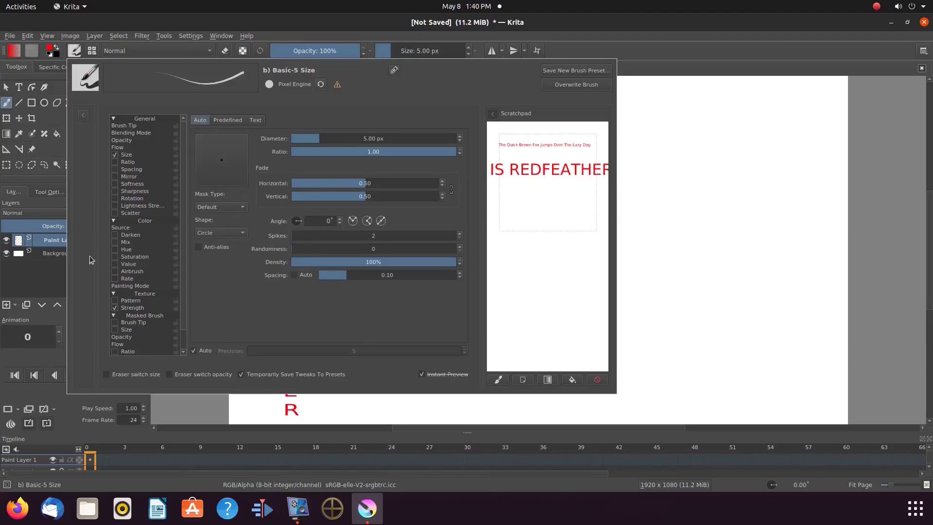
click(52, 282)
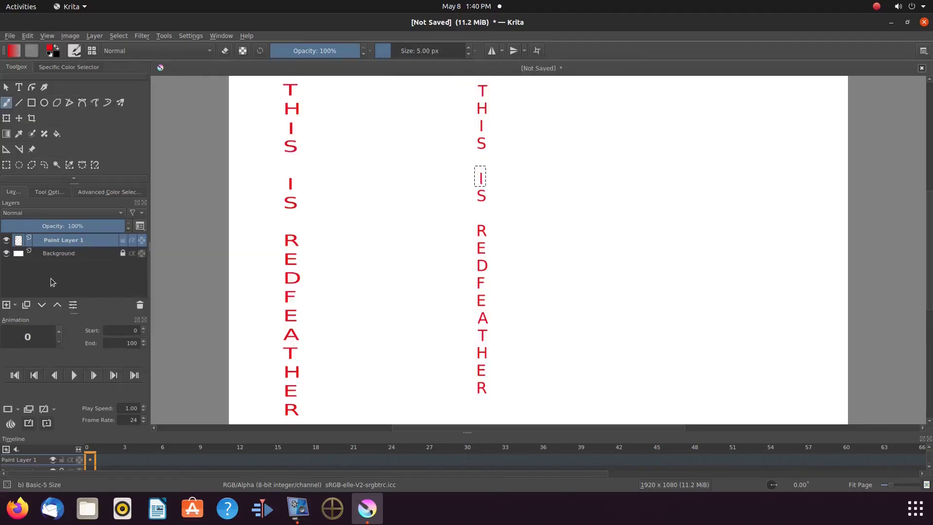
Clear the selection around the letter I via Select > Deselect.
click(119, 36)
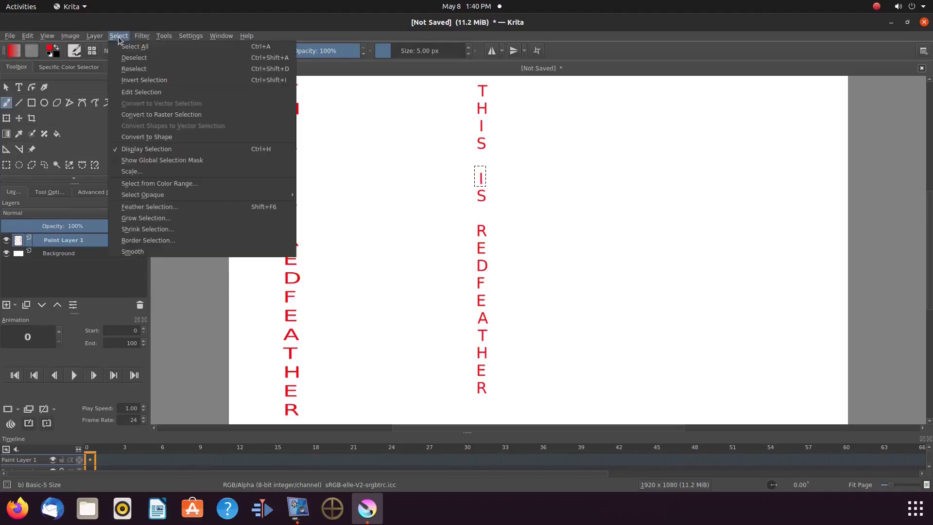
click(132, 59)
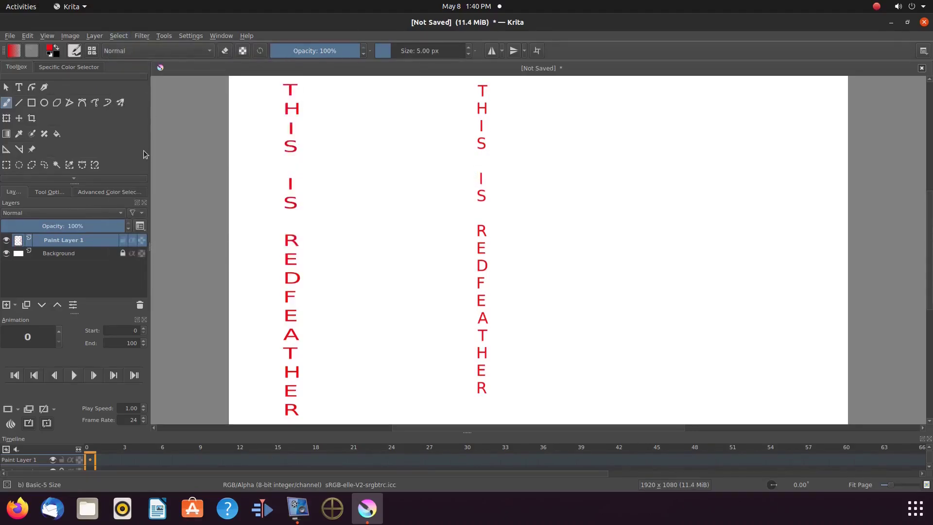
click(6, 165)
Select the second text column and move it to the canvas's right side.
drag(467, 81, 501, 402)
click(6, 118)
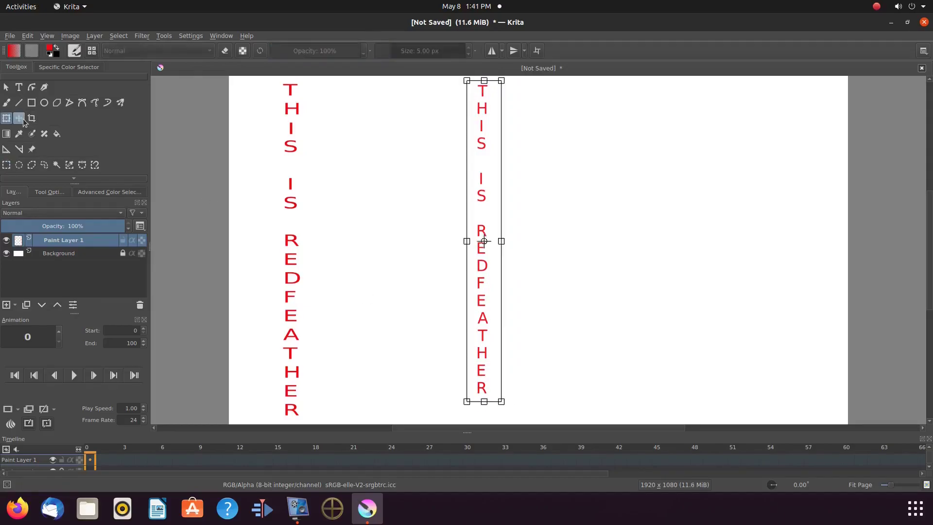
click(18, 119)
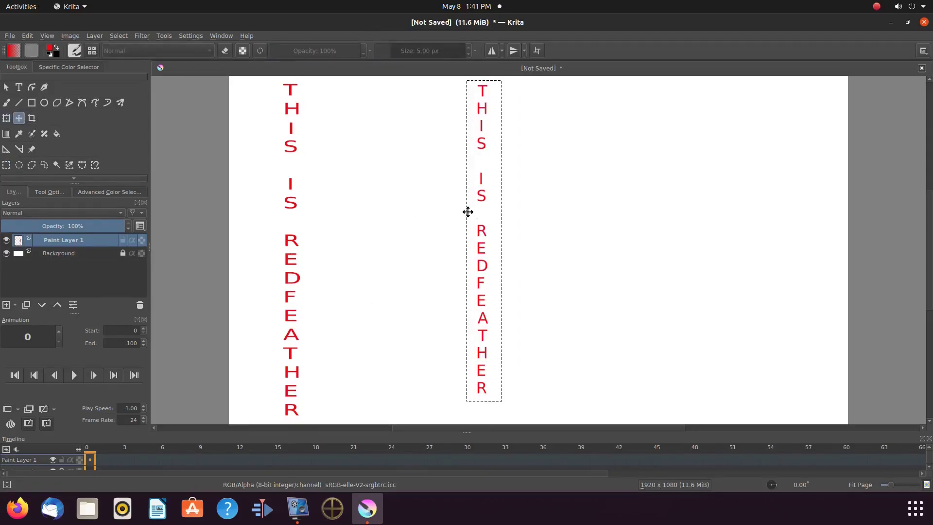
drag(480, 218, 767, 220)
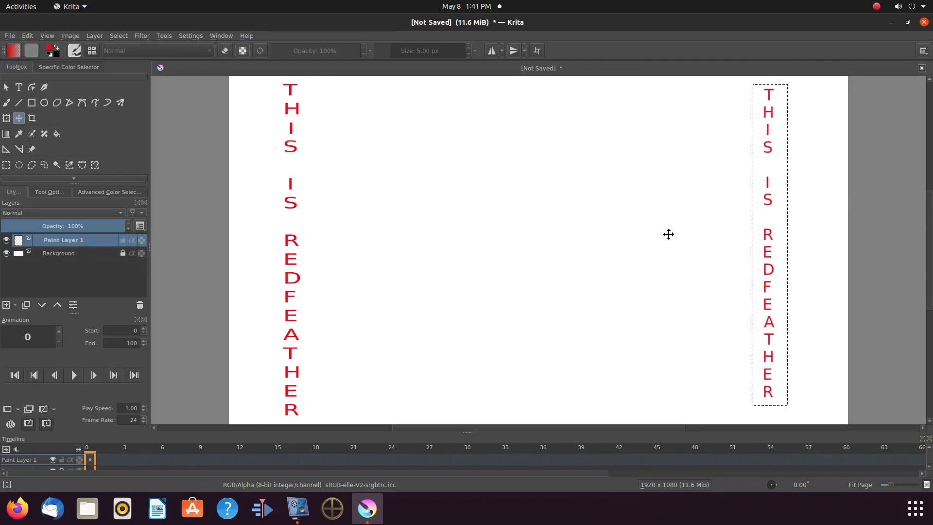
Stretch the right column taller to match the first column and widen it slightly.
click(6, 118)
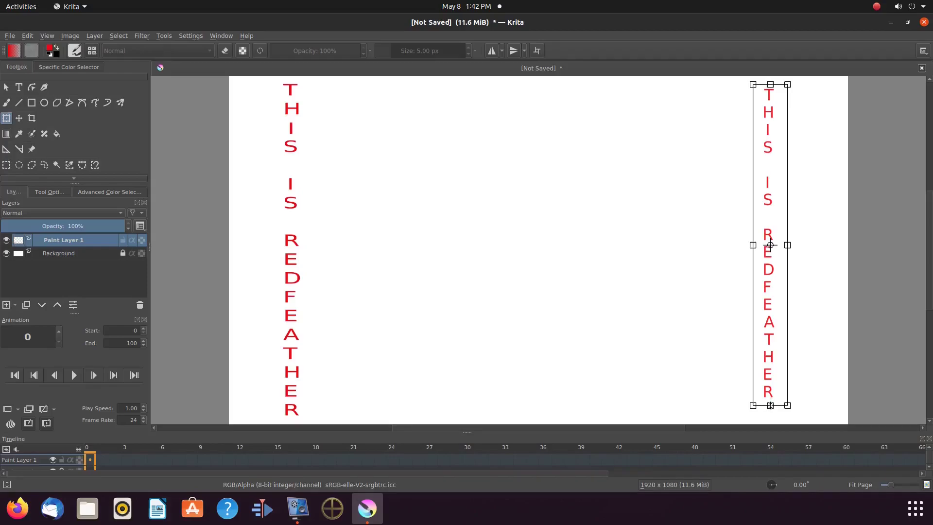
drag(770, 406, 770, 415)
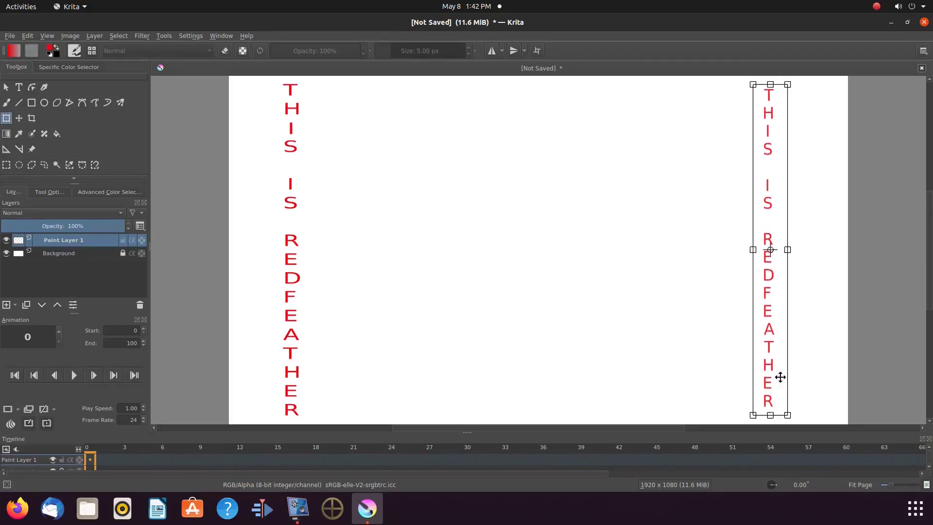
drag(789, 249, 798, 250)
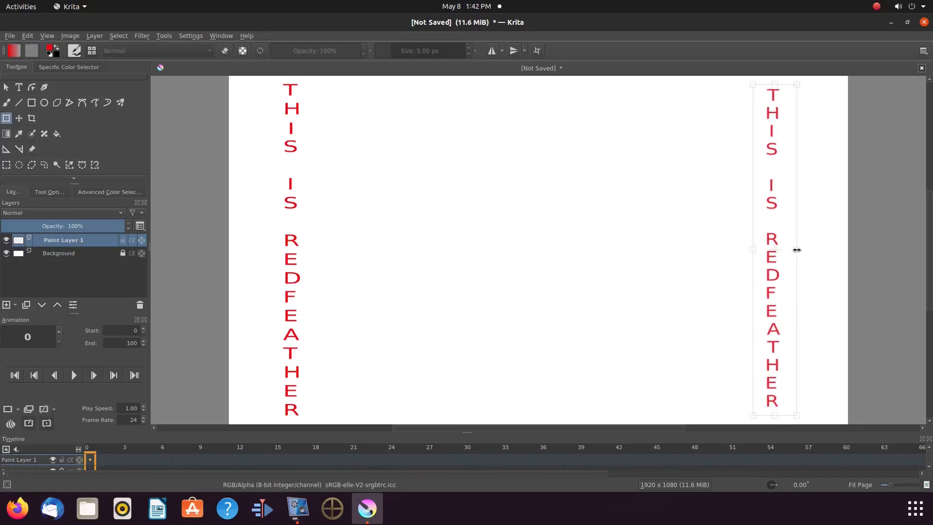
drag(798, 250, 797, 250)
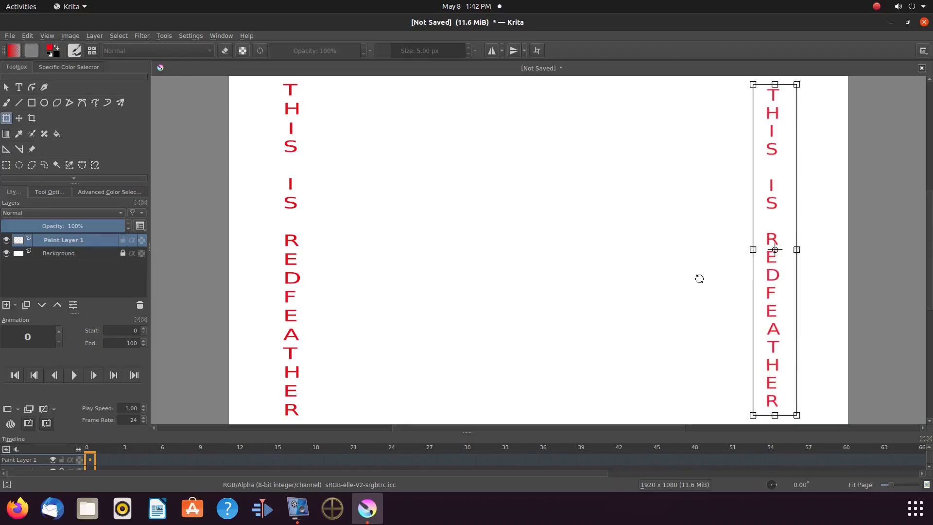
key(b)
click(119, 35)
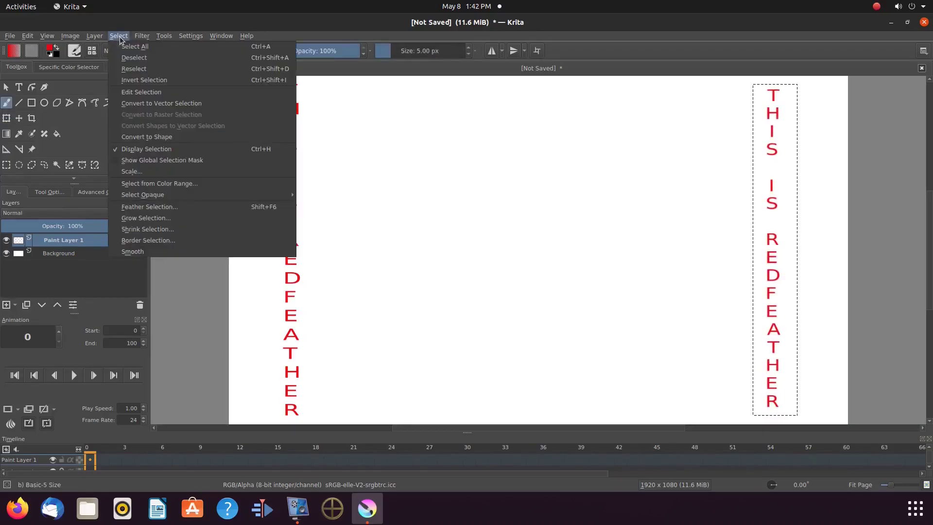
Clear the selection and set the painting colour to blue.
click(134, 58)
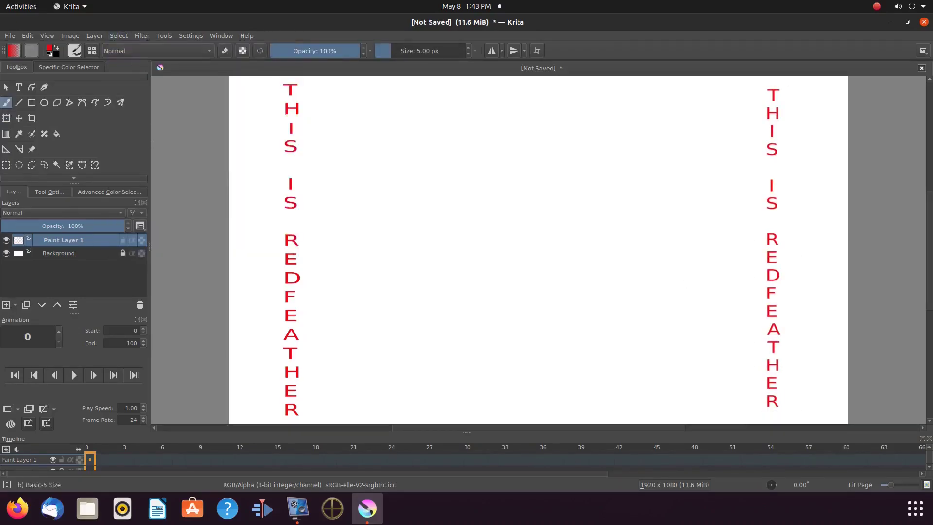
click(97, 193)
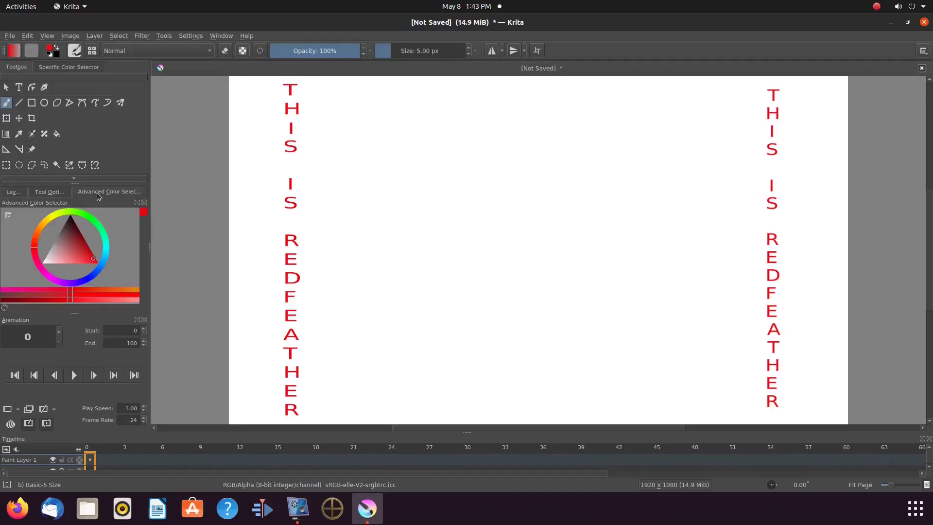
click(92, 275)
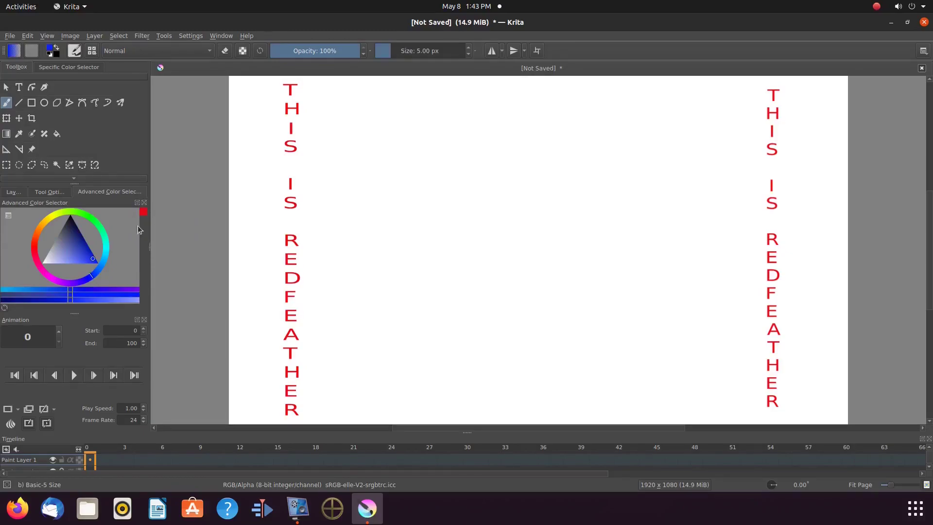
Fill the canvas background with blue, then return to the freehand brush and layers list.
click(57, 136)
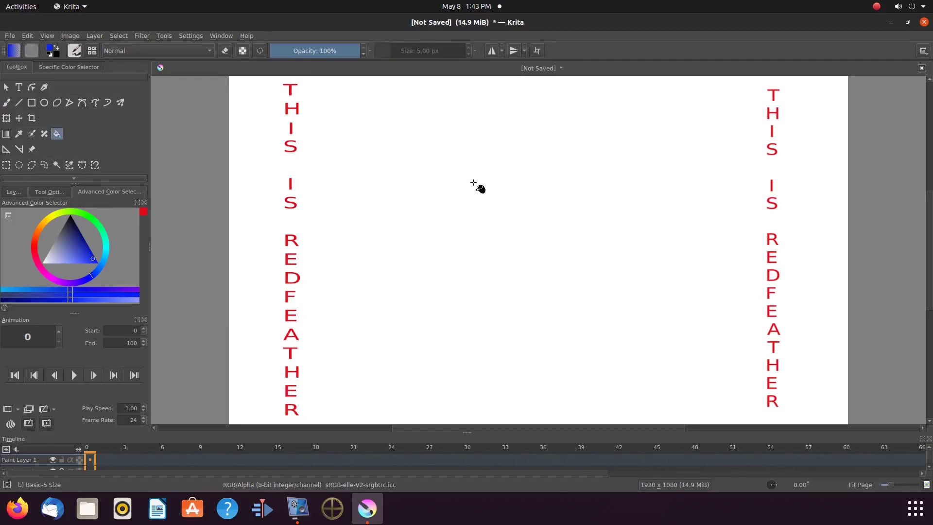
click(481, 188)
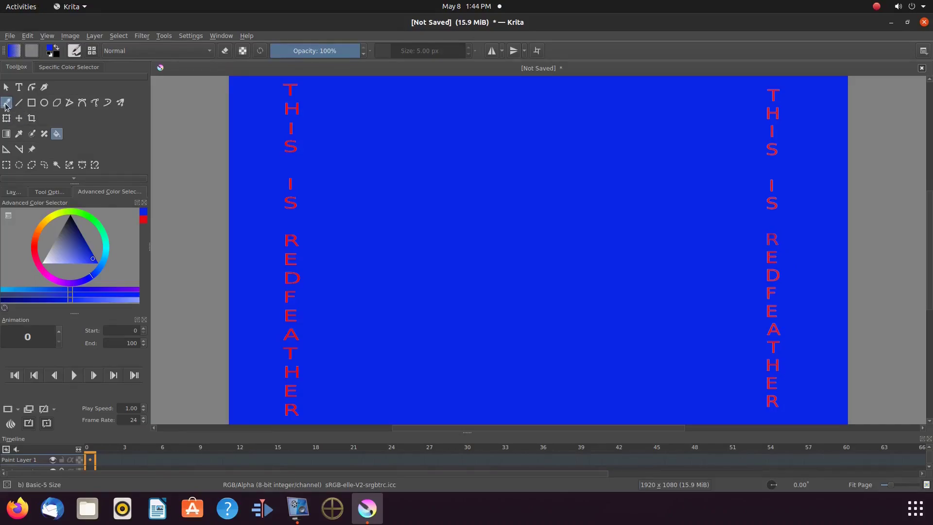
click(6, 104)
click(13, 192)
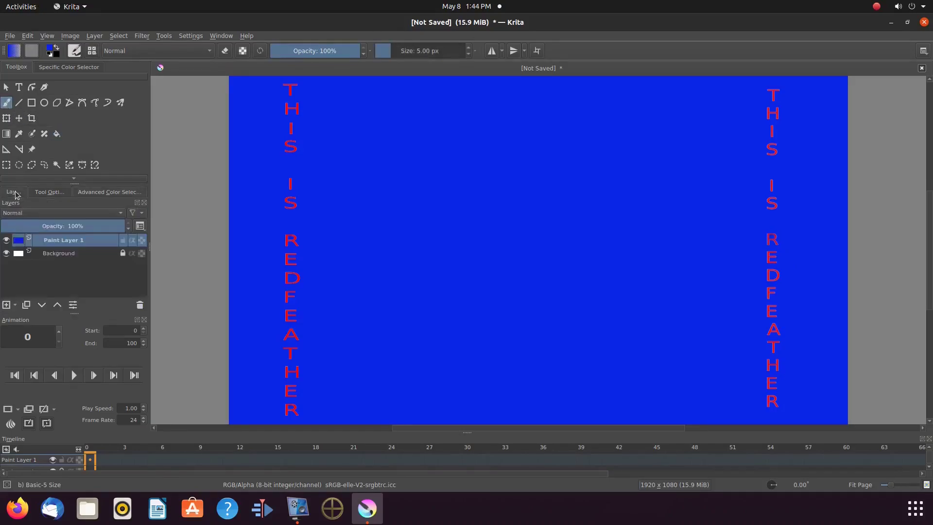